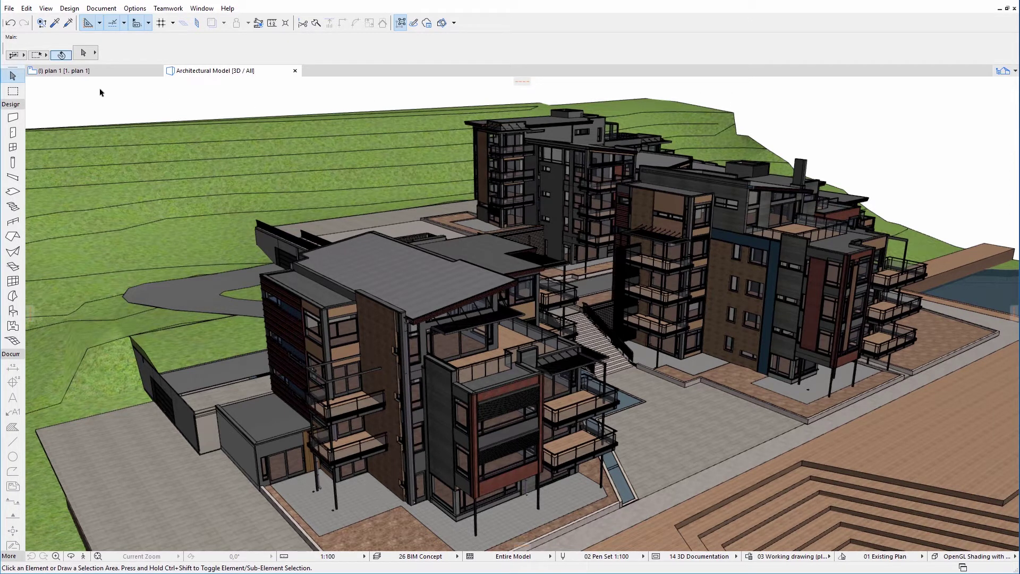
Verify the concrete and steel IFC hotlinks in Hotlink Module Manager, then show the project's view list
{"action": "left_click", "coordinate": [9, 8]}
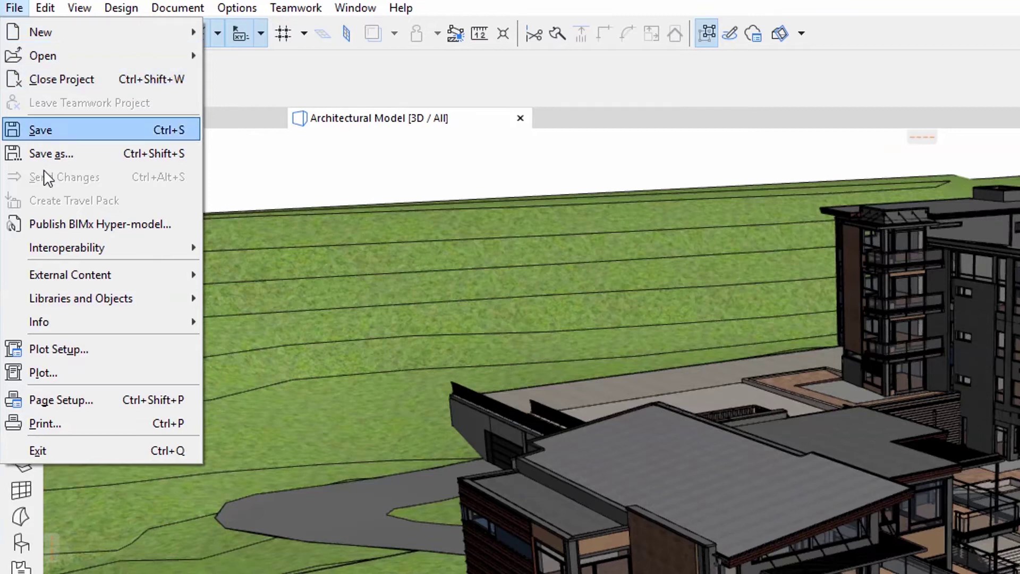
{"action": "mouse_move", "coordinate": [70, 274]}
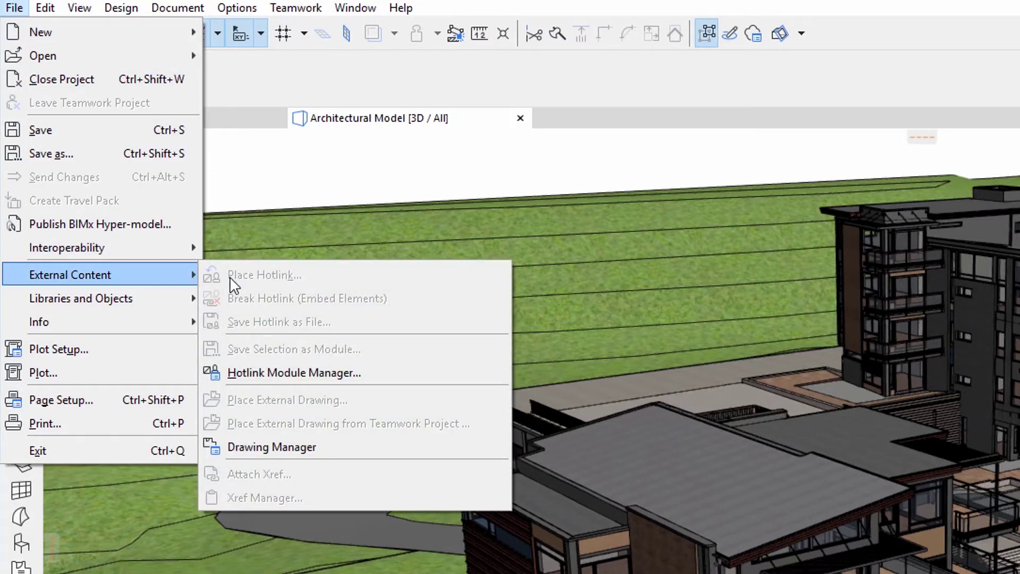
{"action": "left_click", "coordinate": [387, 367]}
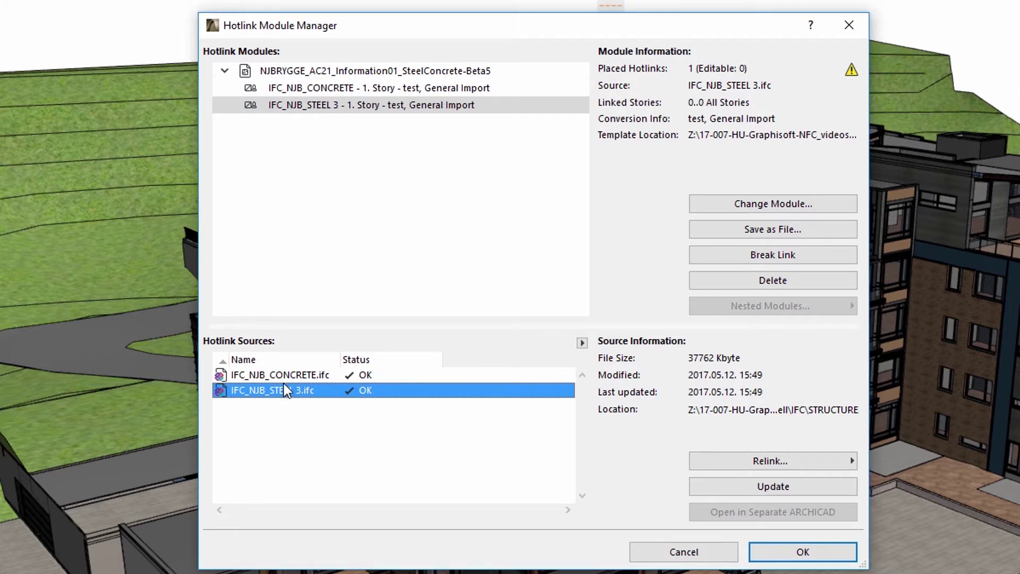
{"action": "left_click", "coordinate": [288, 378]}
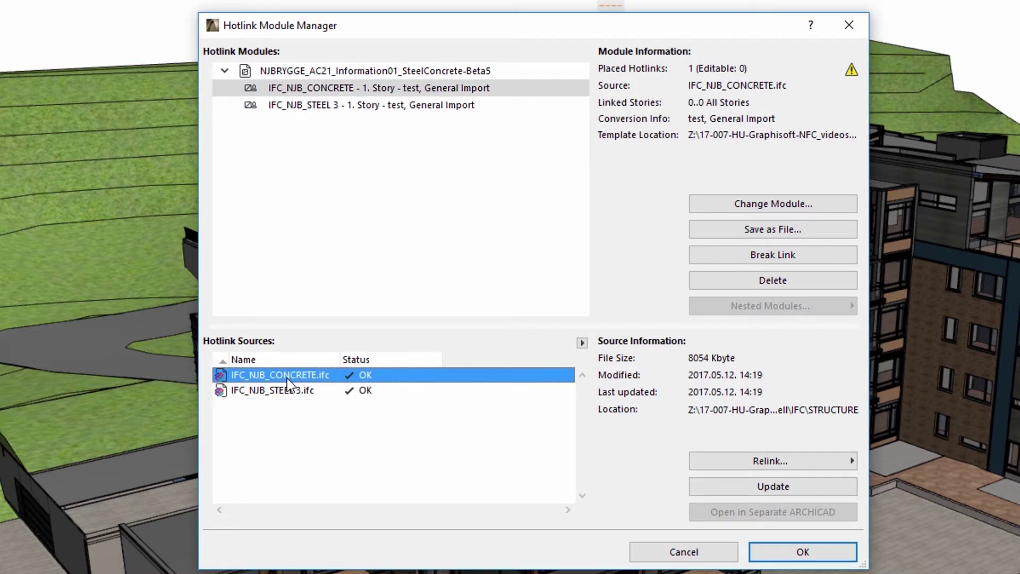
{"action": "left_click", "coordinate": [723, 551]}
{"action": "left_click", "coordinate": [999, 74]}
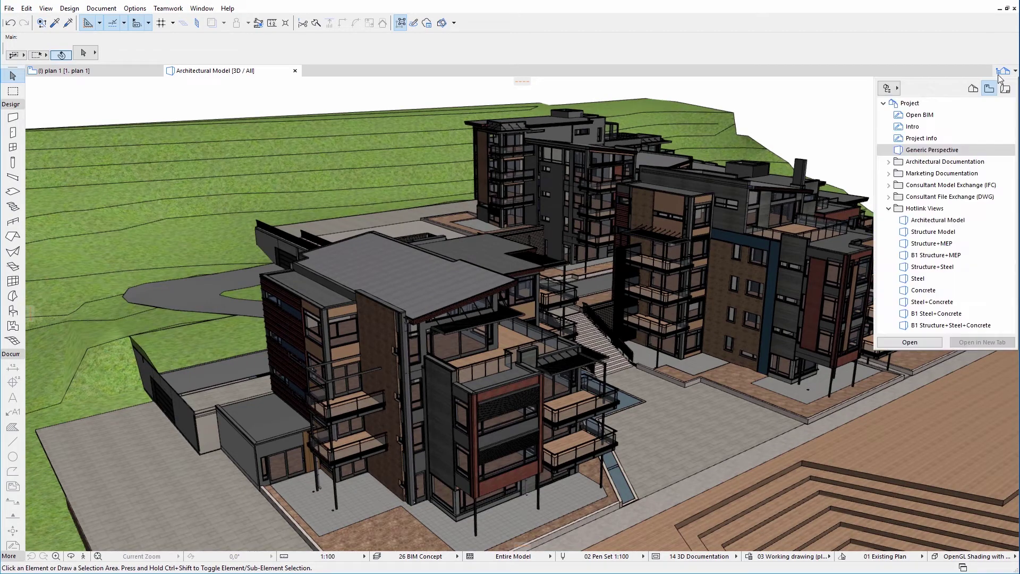
Open the B1 Steel+Concrete hotlink view under Steel+Concrete
{"action": "double_click", "coordinate": [953, 306]}
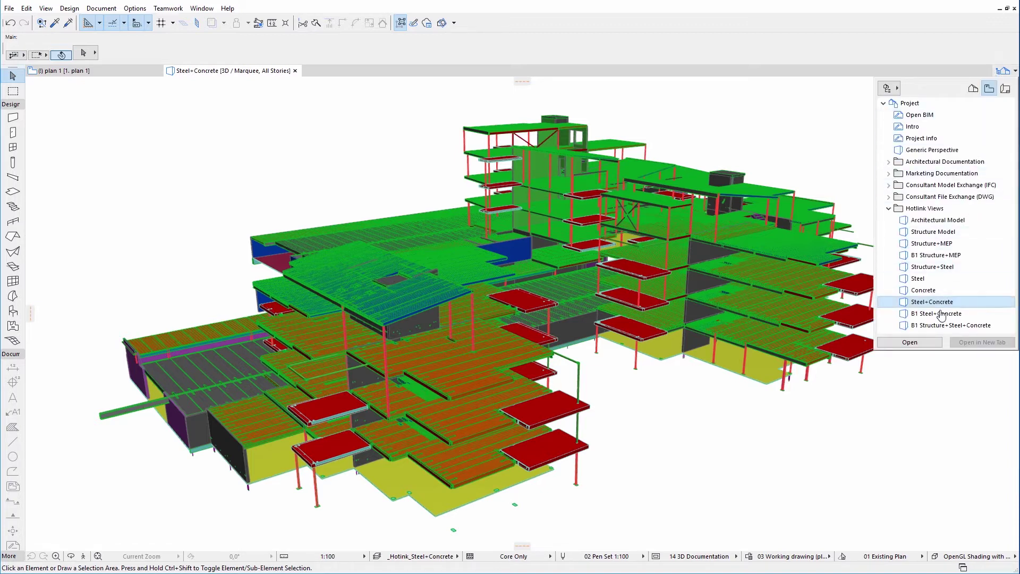
{"action": "left_click", "coordinate": [940, 314]}
{"action": "double_click", "coordinate": [940, 314]}
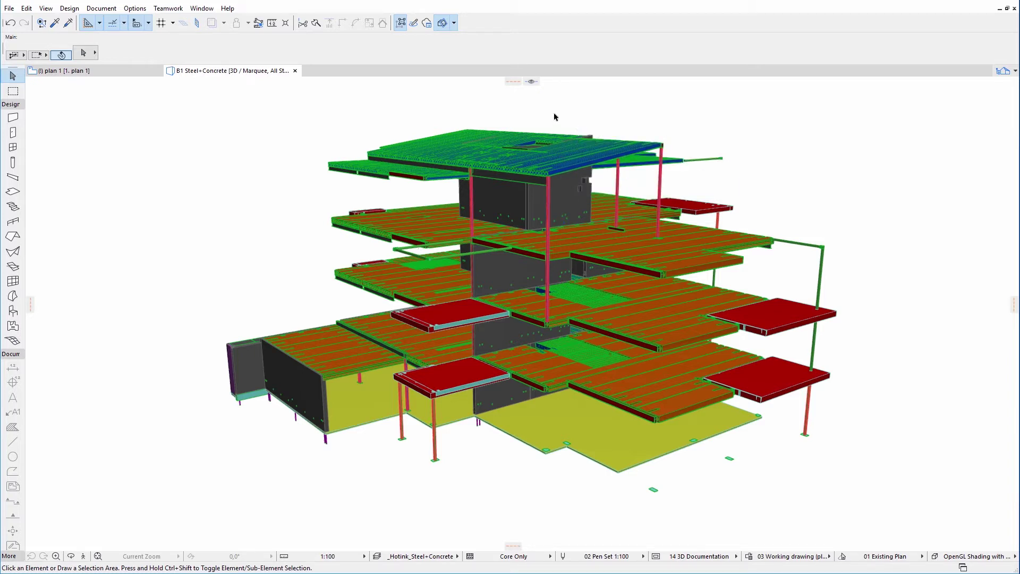
{"action": "mouse_move", "coordinate": [570, 185]}
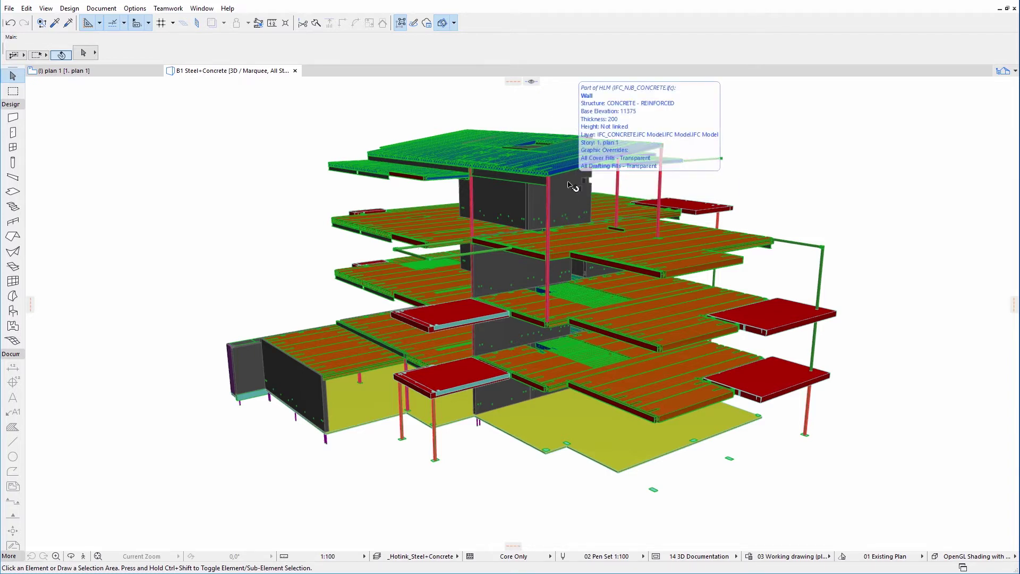
{"action": "left_click", "coordinate": [473, 214]}
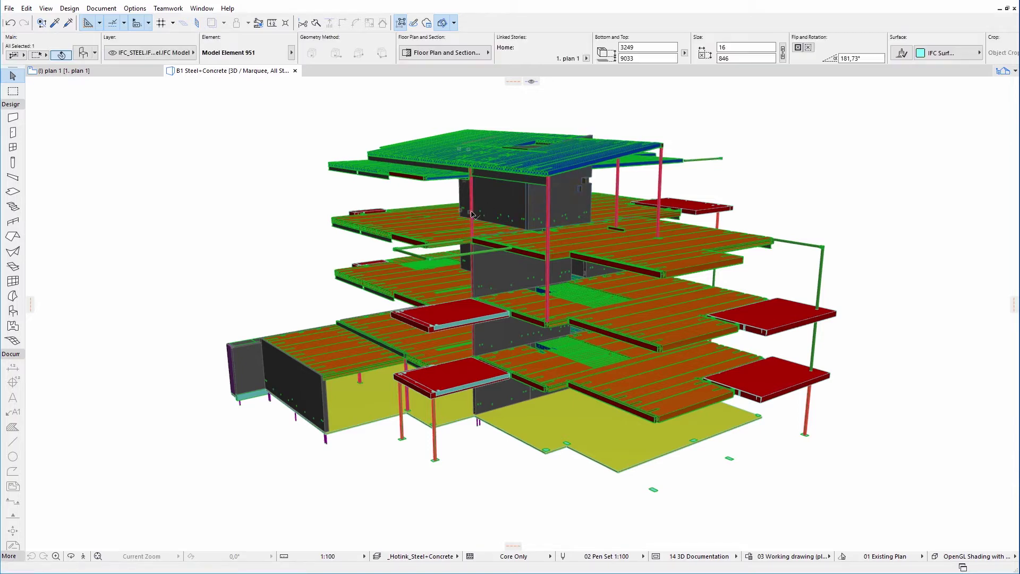
{"action": "key", "text": "Escape"}
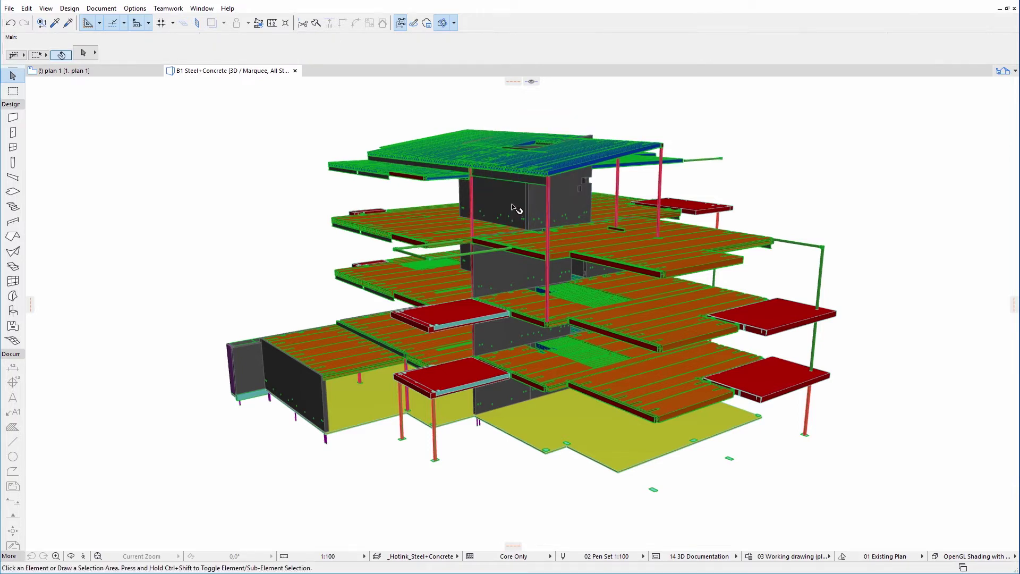
{"action": "left_click", "coordinate": [514, 208]}
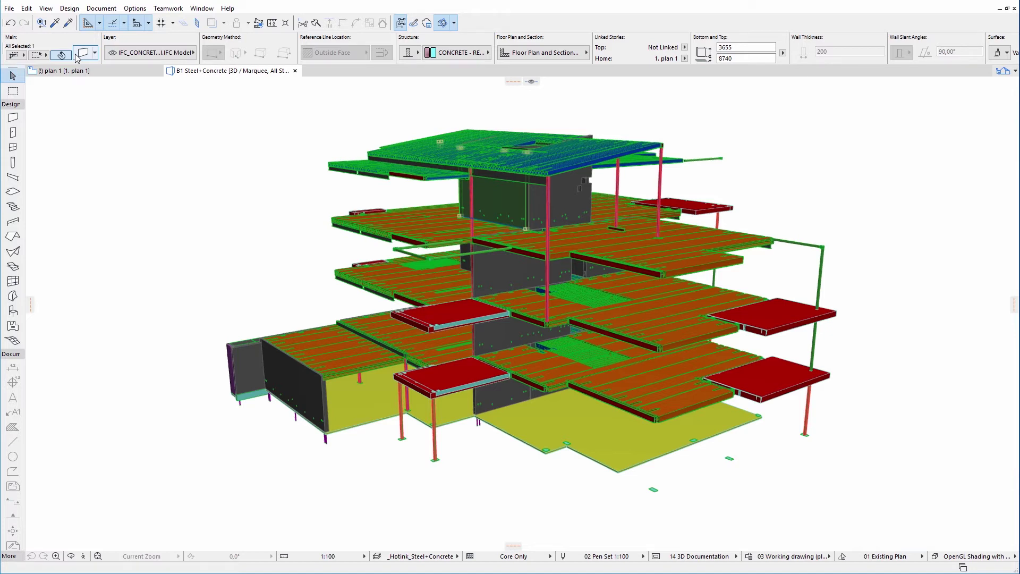
{"action": "key", "text": "Escape"}
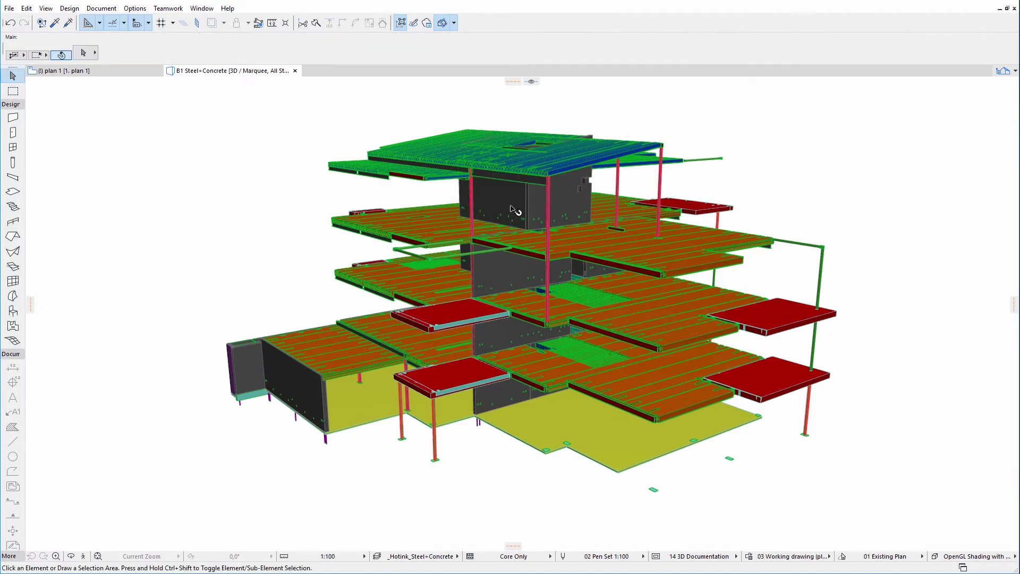
{"action": "left_click", "coordinate": [504, 207]}
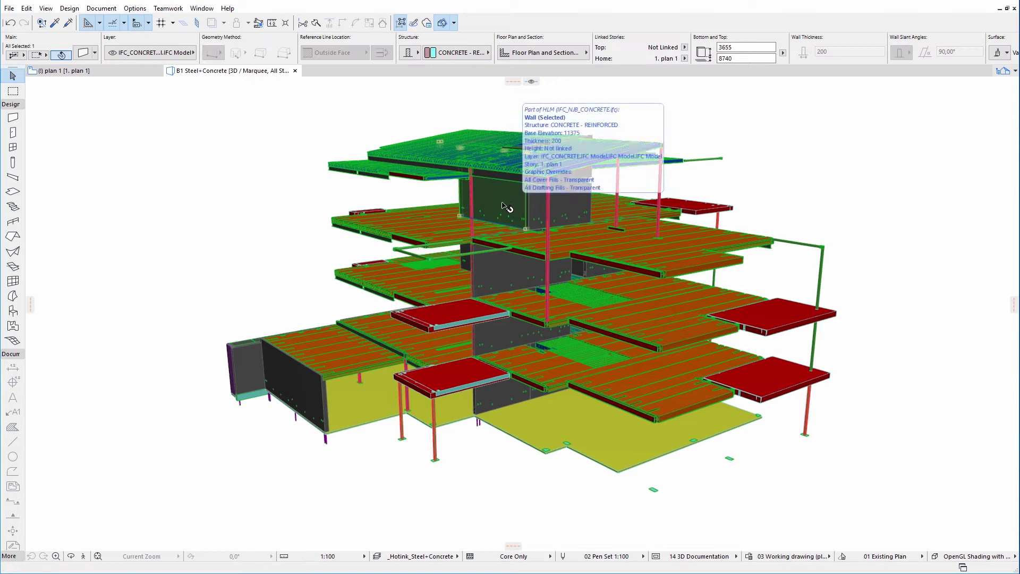
{"action": "left_click", "coordinate": [80, 55]}
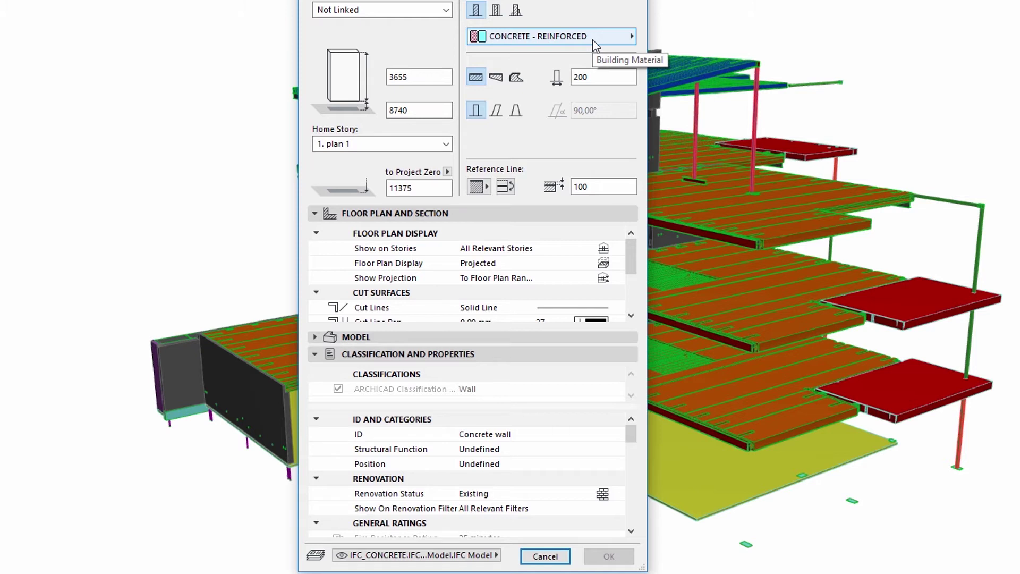
{"action": "key", "text": "Escape"}
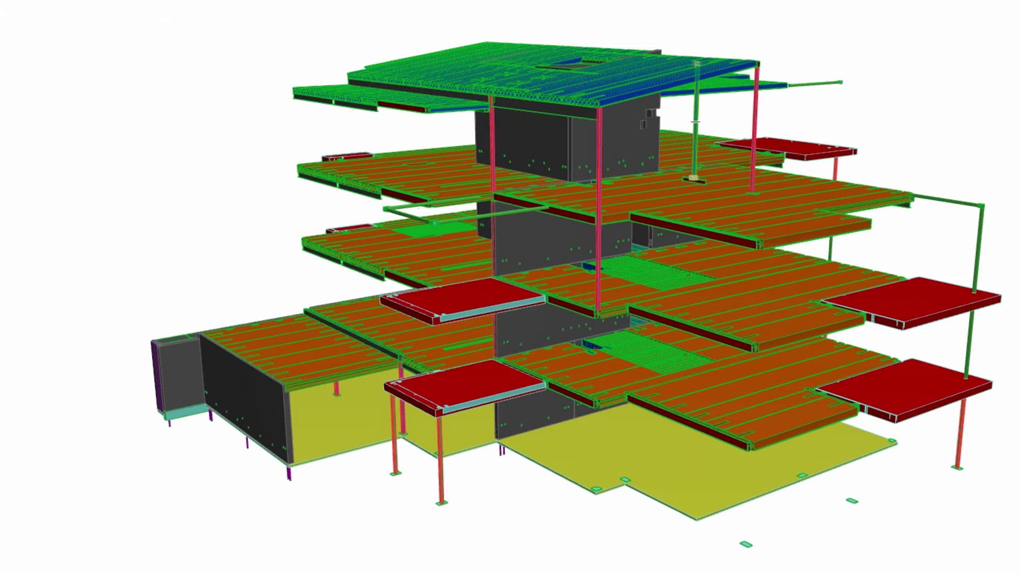
{"action": "key", "text": "ctrl+t"}
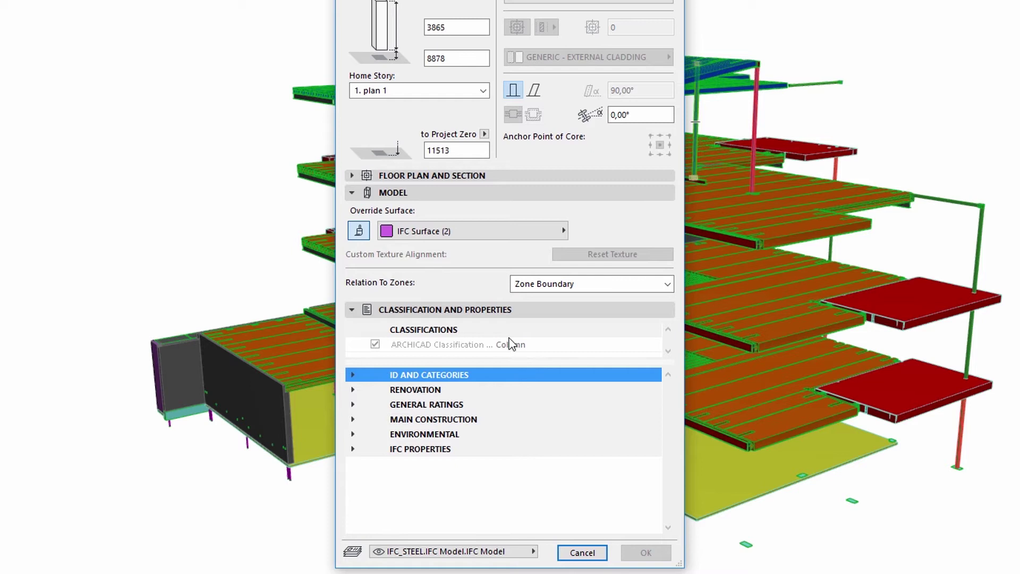
{"action": "left_click", "coordinate": [593, 552]}
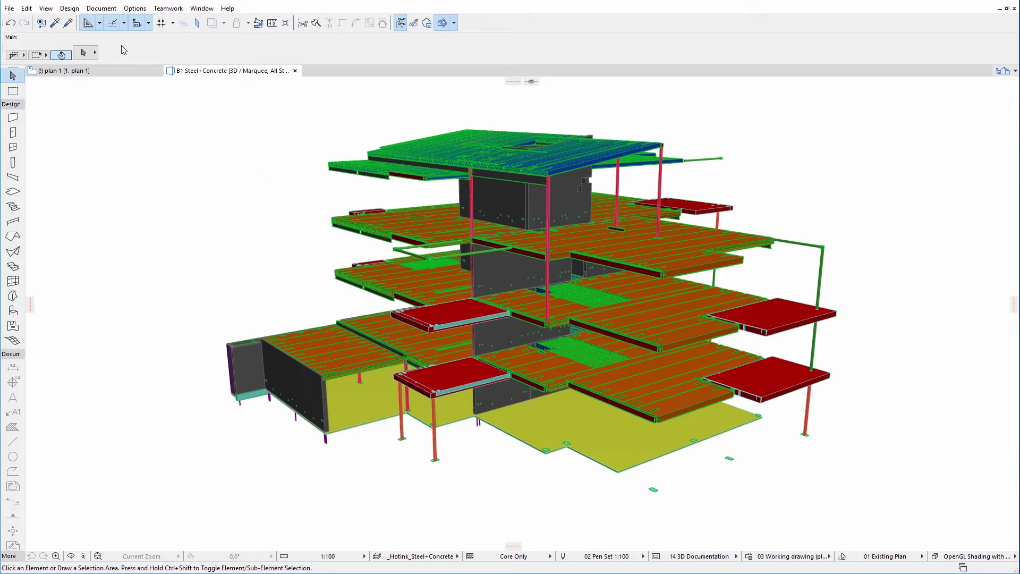
In Collision Detection, add an ARCHICAD Classification - 21 criterion to Group 1 set to Wall
{"action": "left_click", "coordinate": [78, 10]}
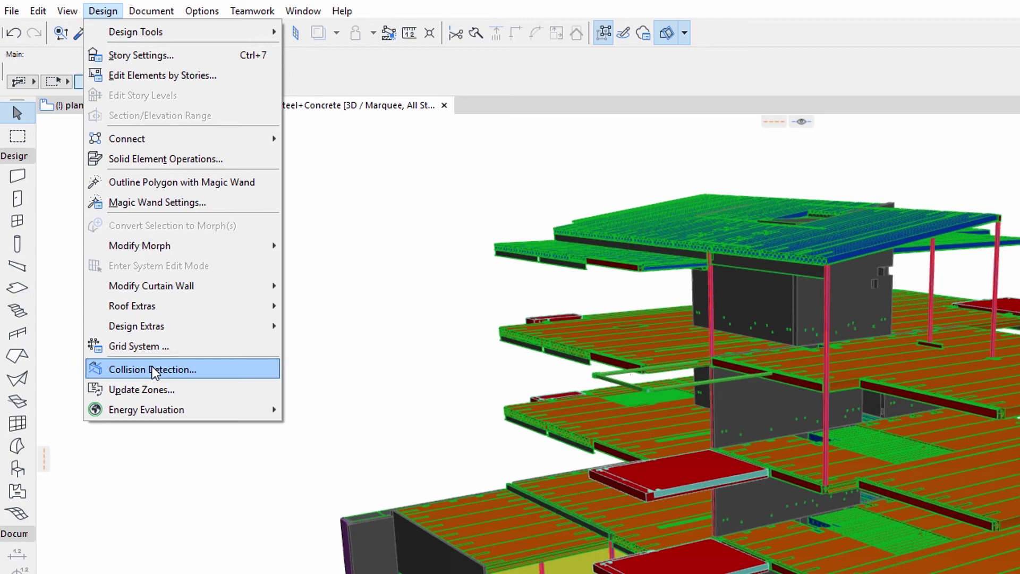
{"action": "left_click", "coordinate": [184, 371]}
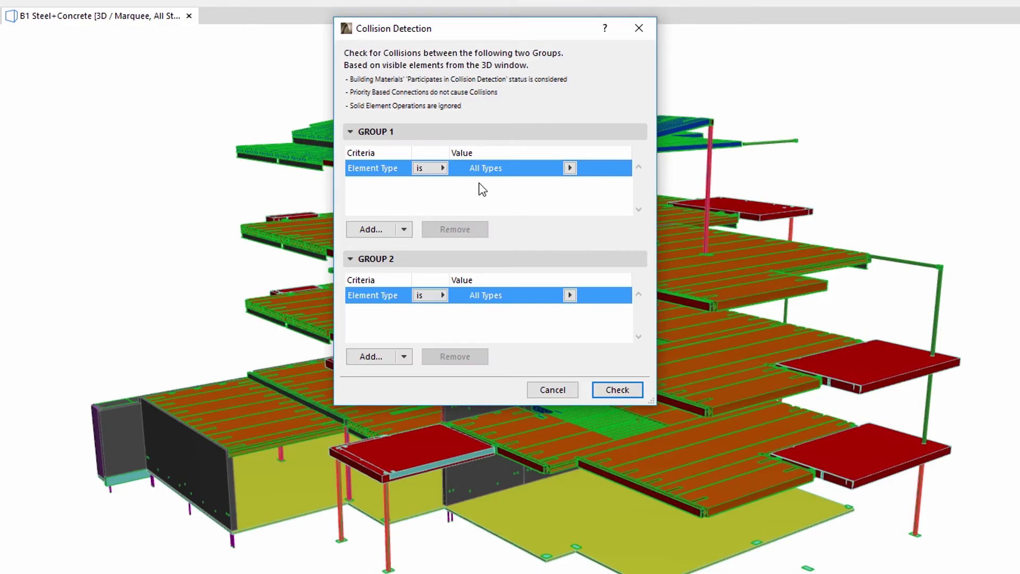
{"action": "left_click", "coordinate": [389, 233]}
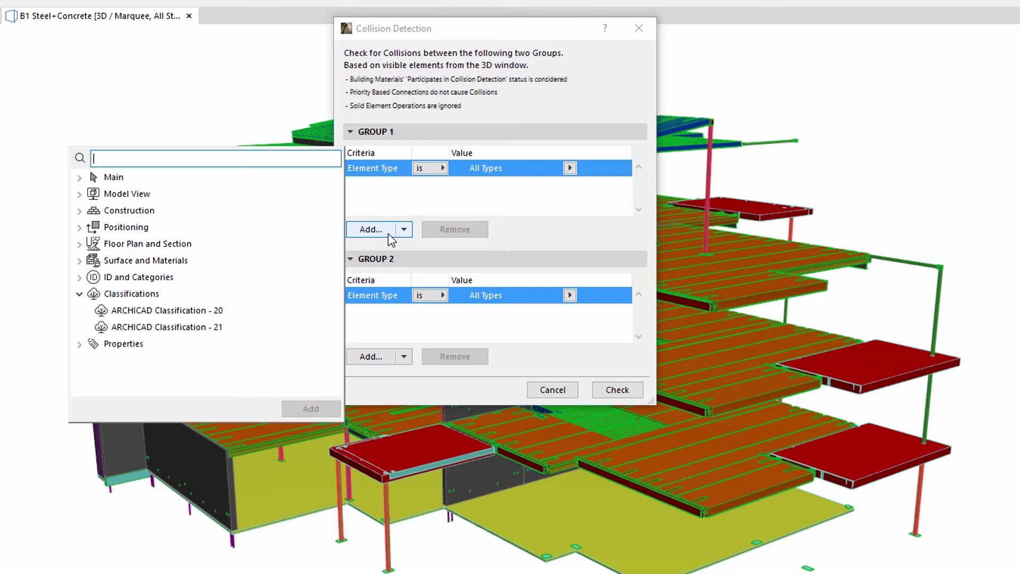
{"action": "left_click", "coordinate": [225, 329]}
{"action": "left_click", "coordinate": [311, 408]}
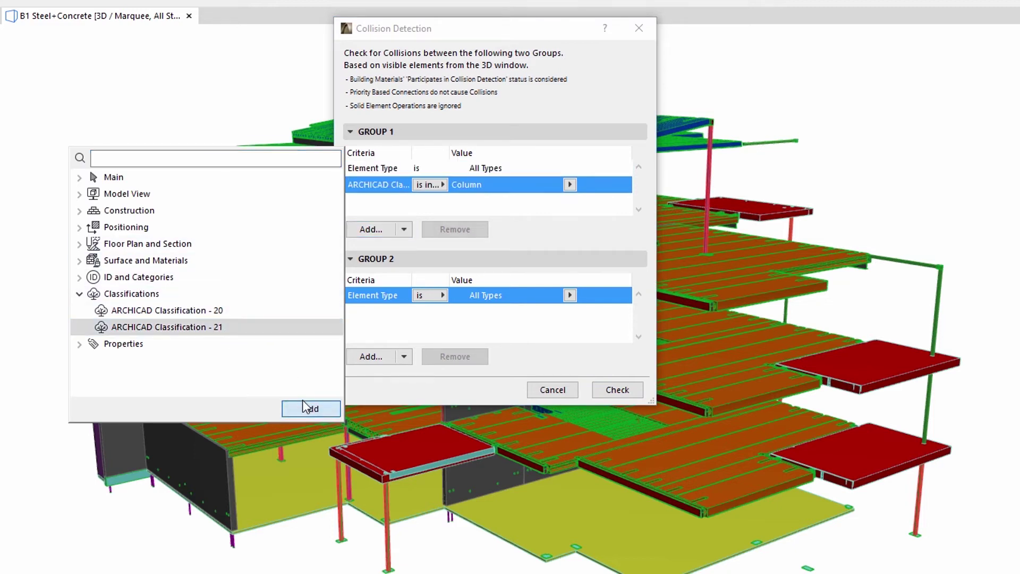
{"action": "left_click", "coordinate": [569, 185]}
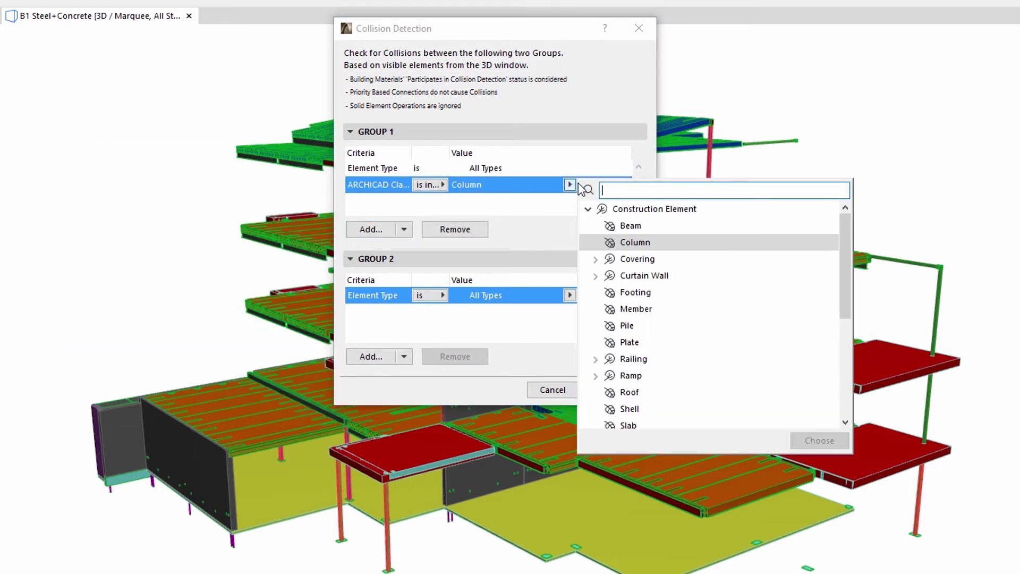
{"action": "type", "text": "w"}
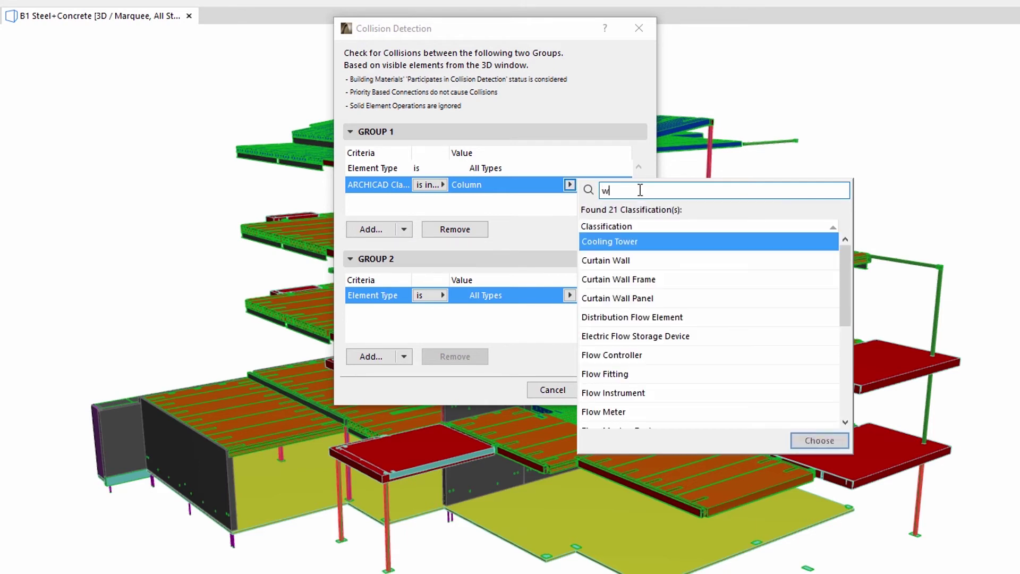
{"action": "type", "text": "a"}
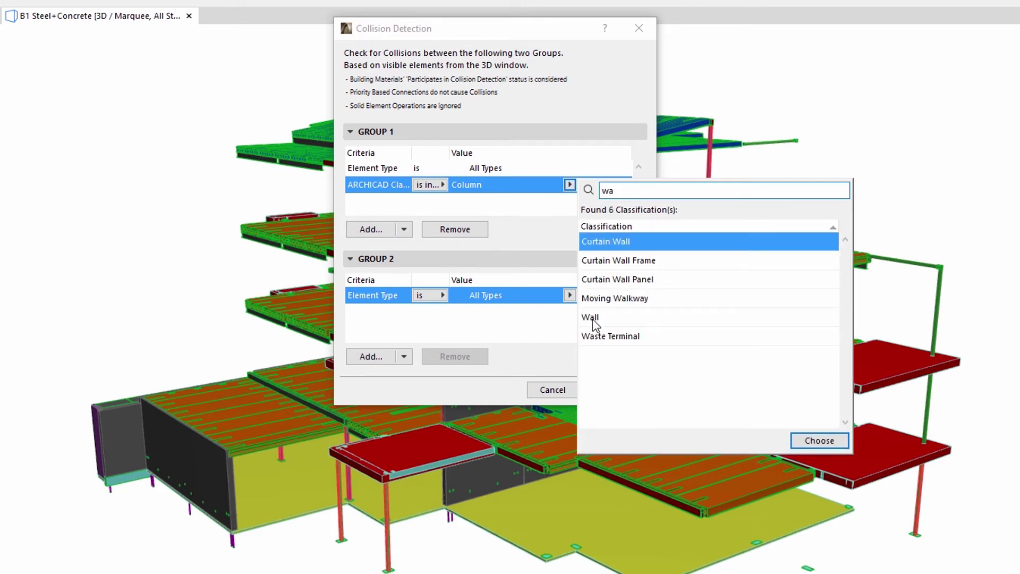
{"action": "left_click", "coordinate": [595, 319]}
{"action": "left_click", "coordinate": [834, 444]}
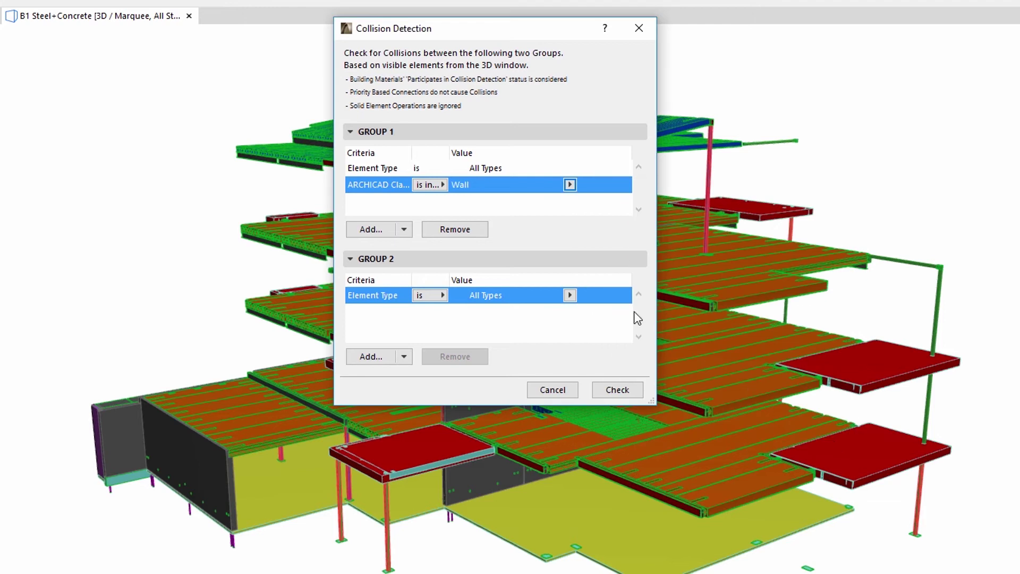
Add a Building Material criterion to Group 1
{"action": "left_click", "coordinate": [393, 229]}
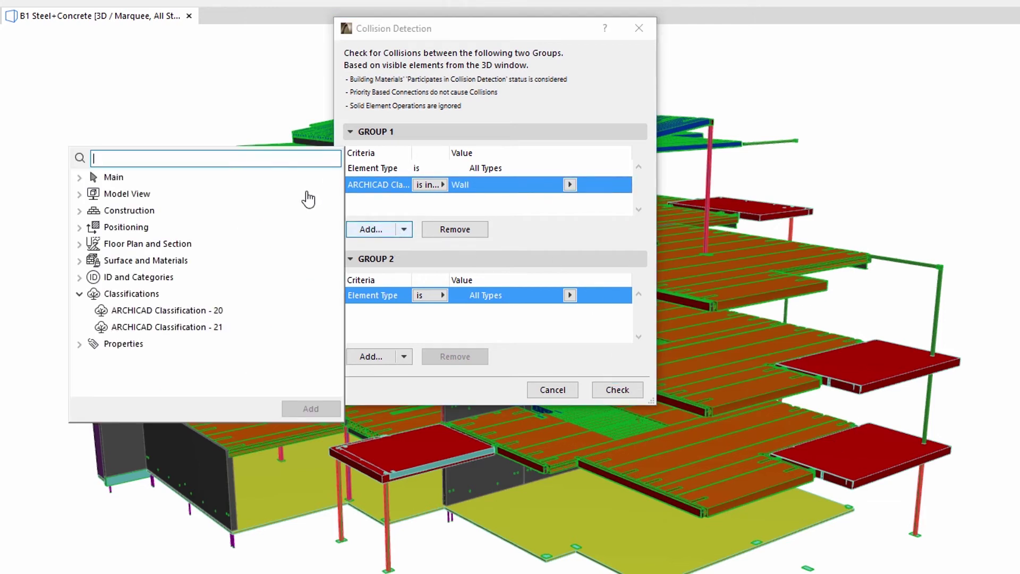
{"action": "type", "text": "bu"}
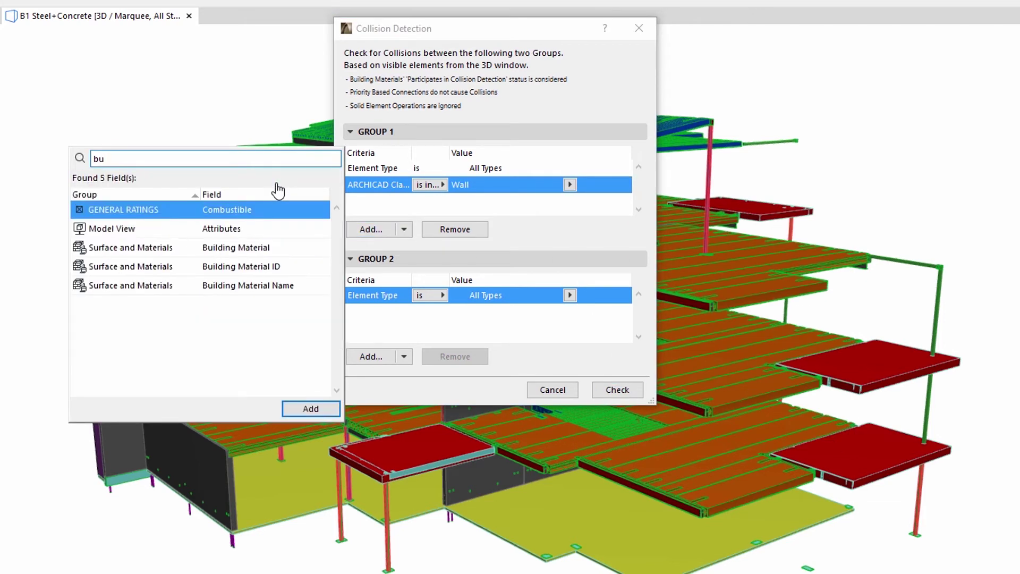
{"action": "left_click", "coordinate": [289, 248]}
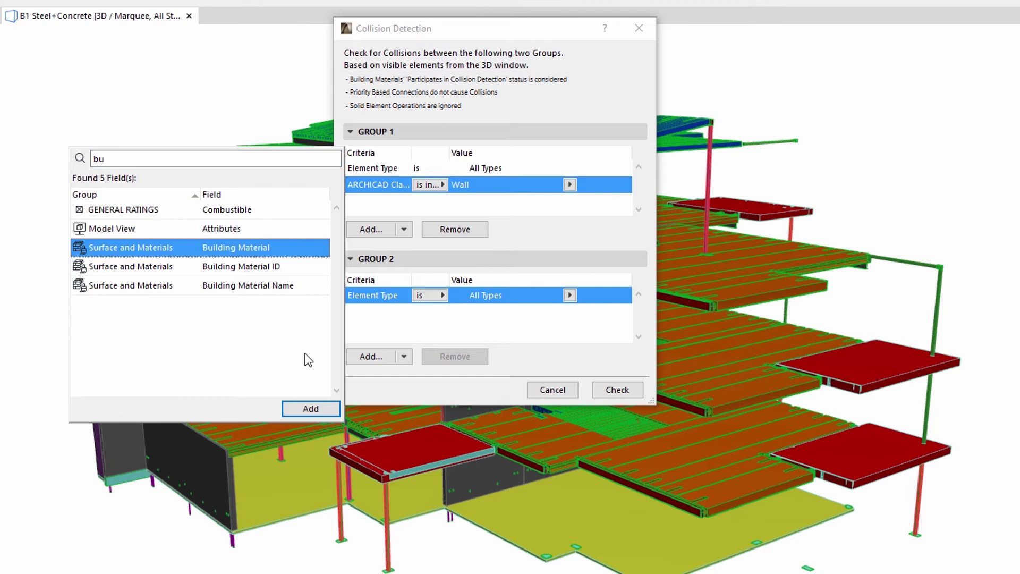
{"action": "left_click", "coordinate": [310, 411]}
Set Group 1's material to ST-00 CONCRETE - REINFORCED and Group 2's classification to Column
{"action": "left_click", "coordinate": [570, 201]}
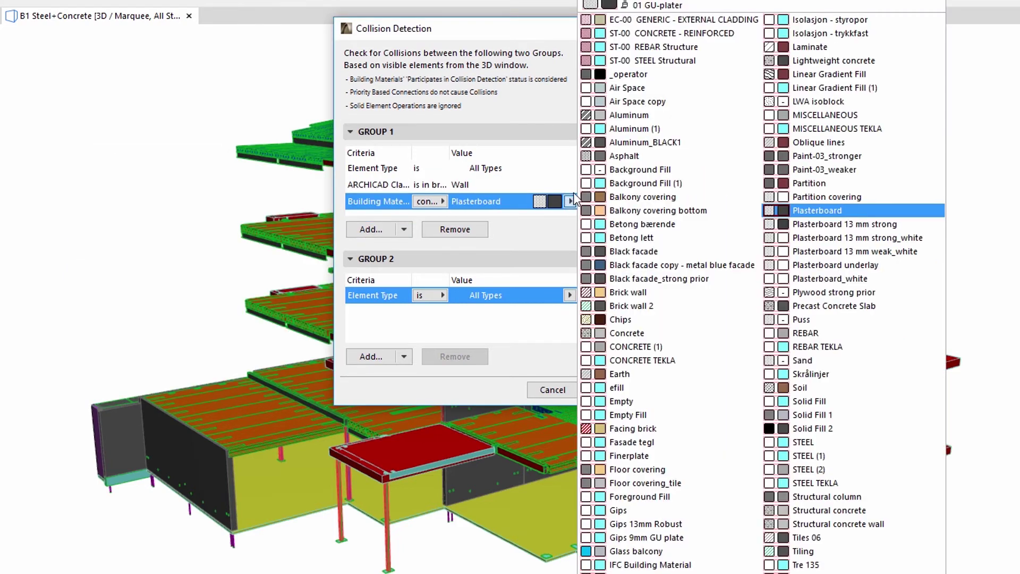
{"action": "left_click", "coordinate": [640, 34]}
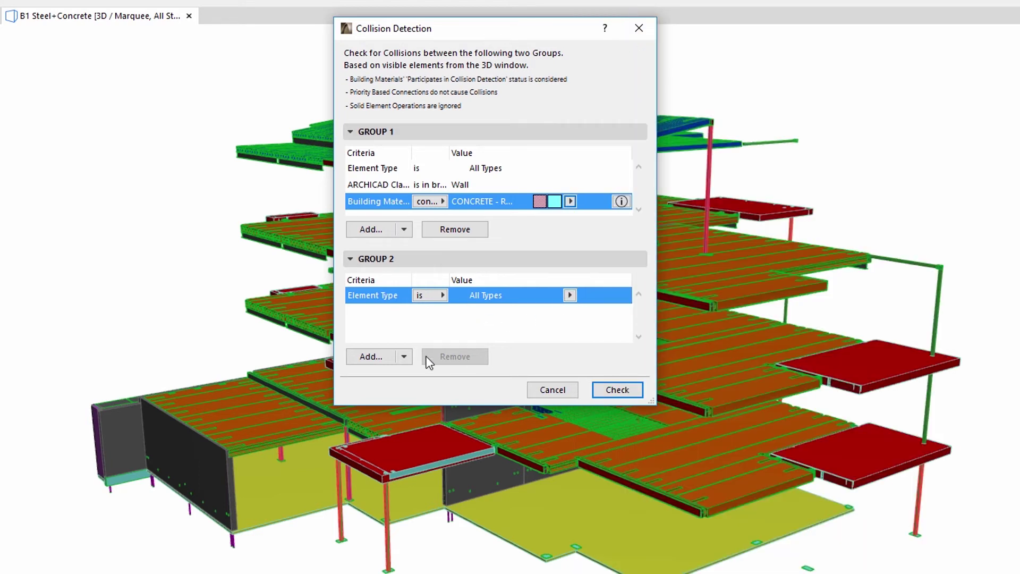
{"action": "left_click", "coordinate": [385, 359]}
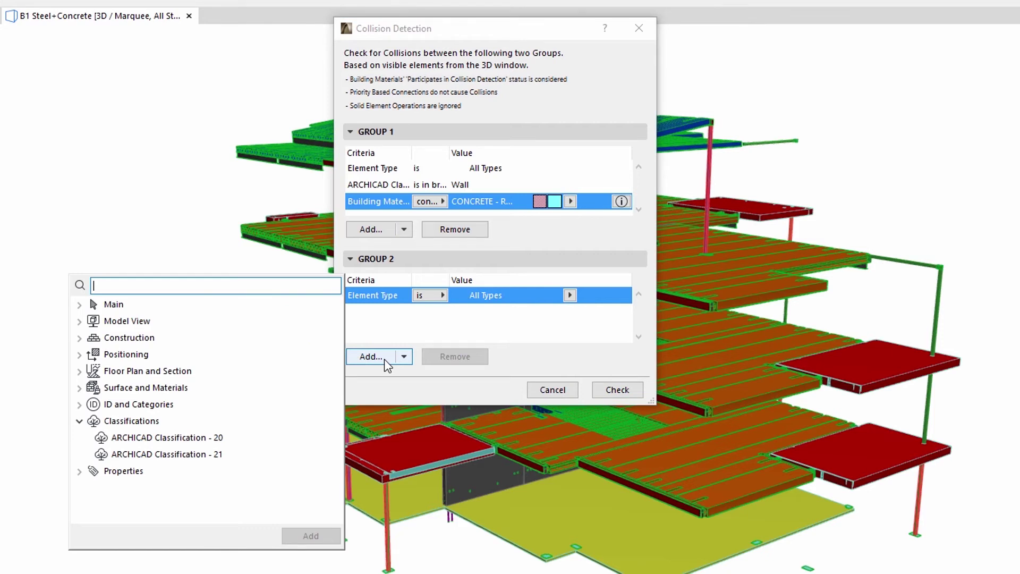
{"action": "double_click", "coordinate": [235, 455]}
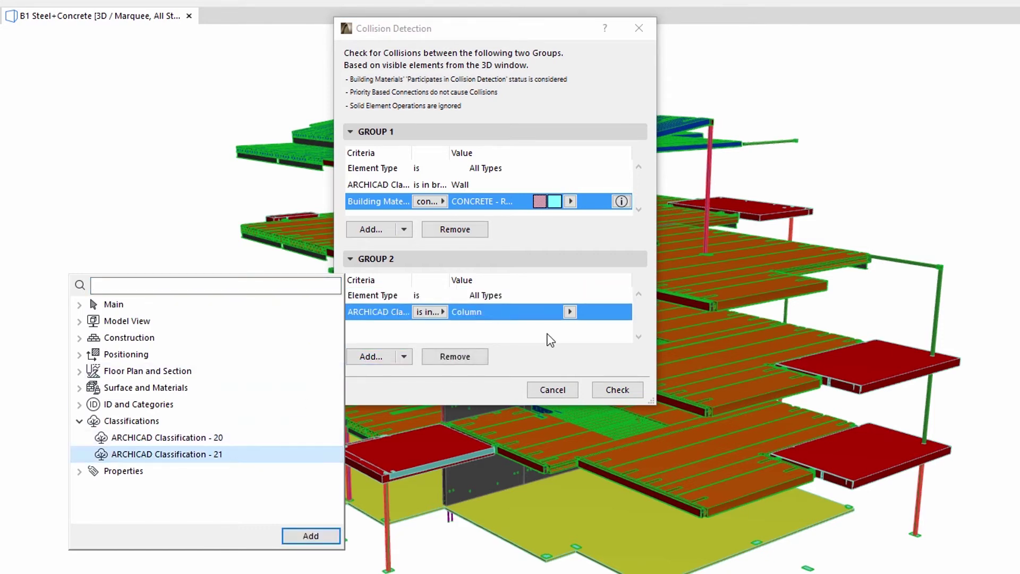
{"action": "left_click", "coordinate": [548, 333]}
{"action": "left_click", "coordinate": [570, 312]}
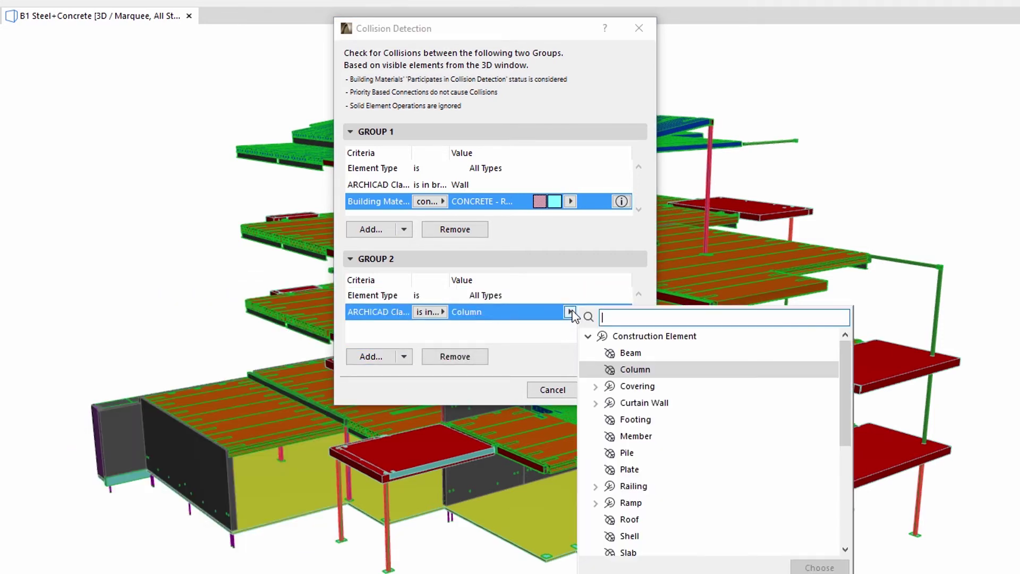
{"action": "left_click", "coordinate": [551, 335]}
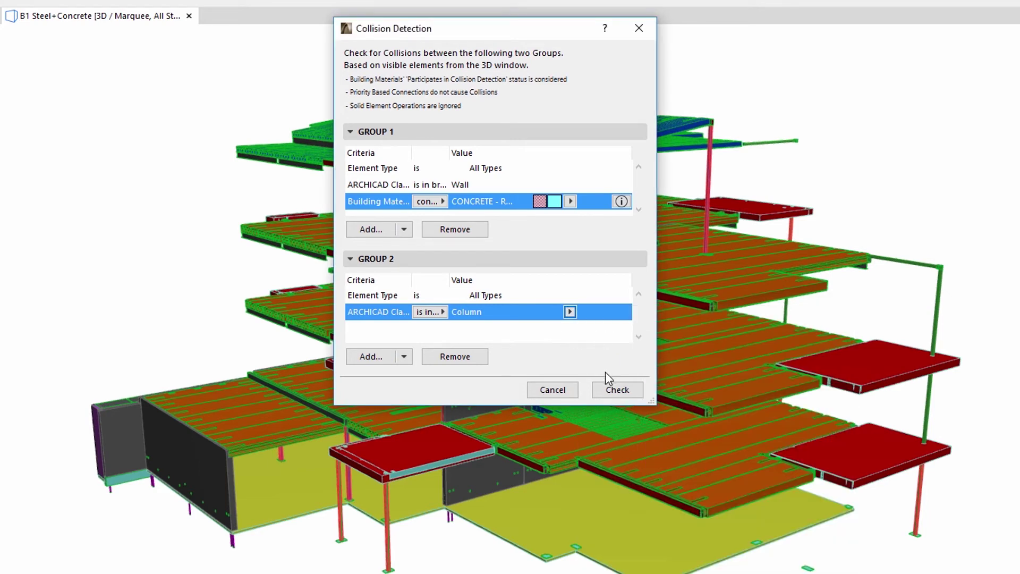
Run the collision check, producing a report of 6 collisions between the groups
{"action": "left_click", "coordinate": [634, 388]}
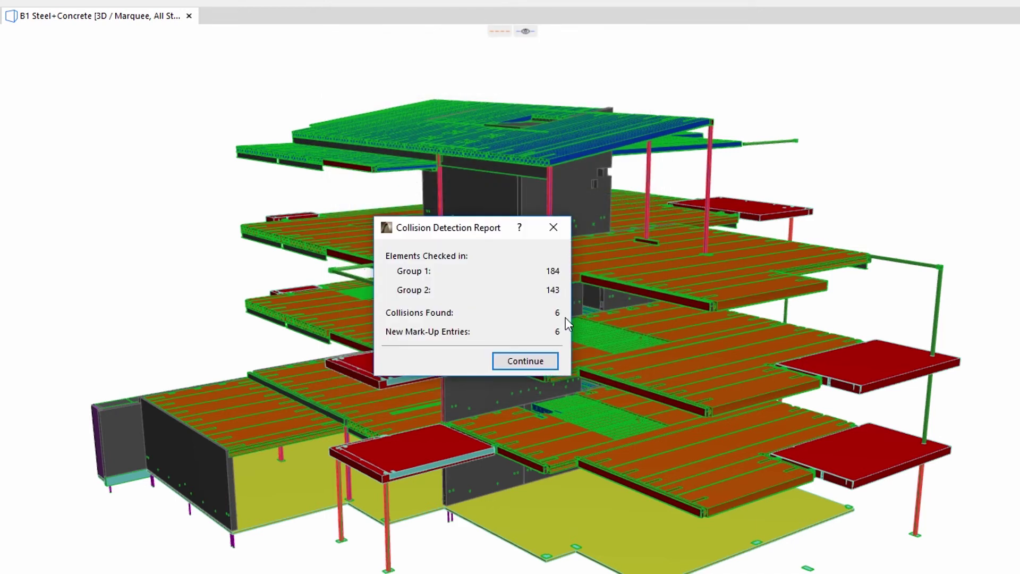
Zoom to and select Clash 001's elements, capture that view to its mark-up entry, and close Mark-Up Tools
{"action": "left_click", "coordinate": [550, 361]}
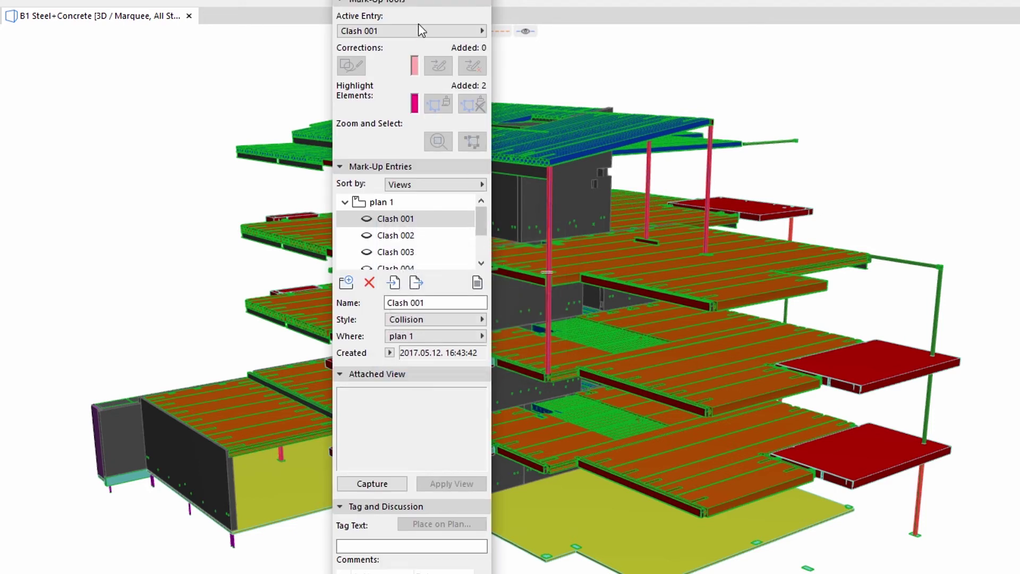
{"action": "left_click_drag", "start_coordinate": [373, 1], "coordinate": [107, 3]}
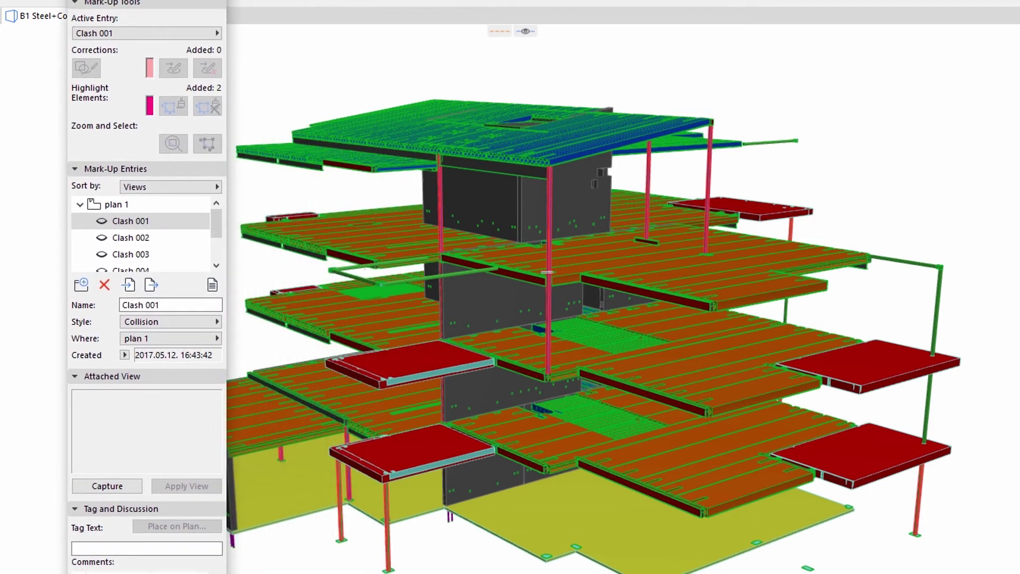
{"action": "left_click", "coordinate": [101, 223]}
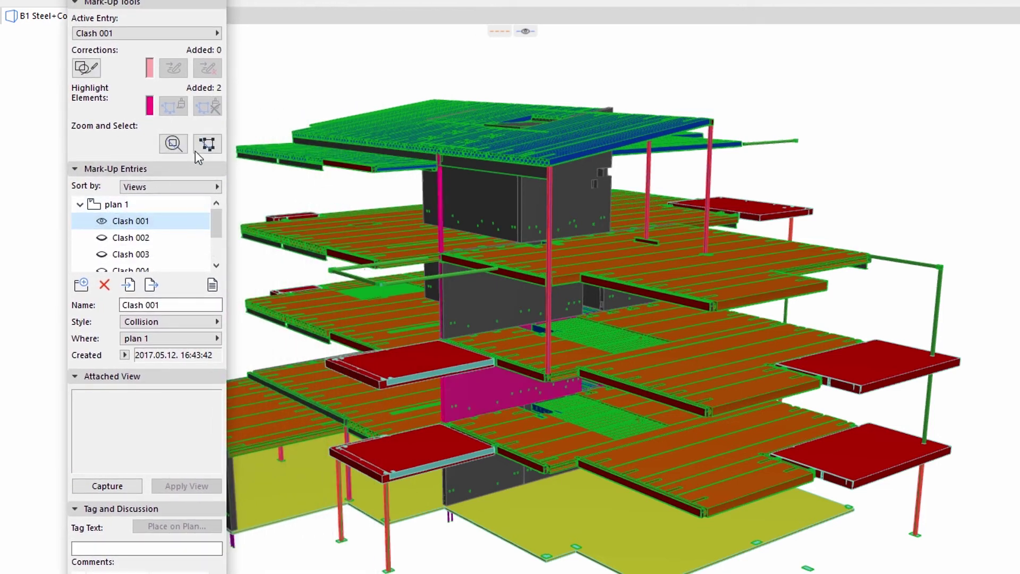
{"action": "left_click", "coordinate": [184, 146]}
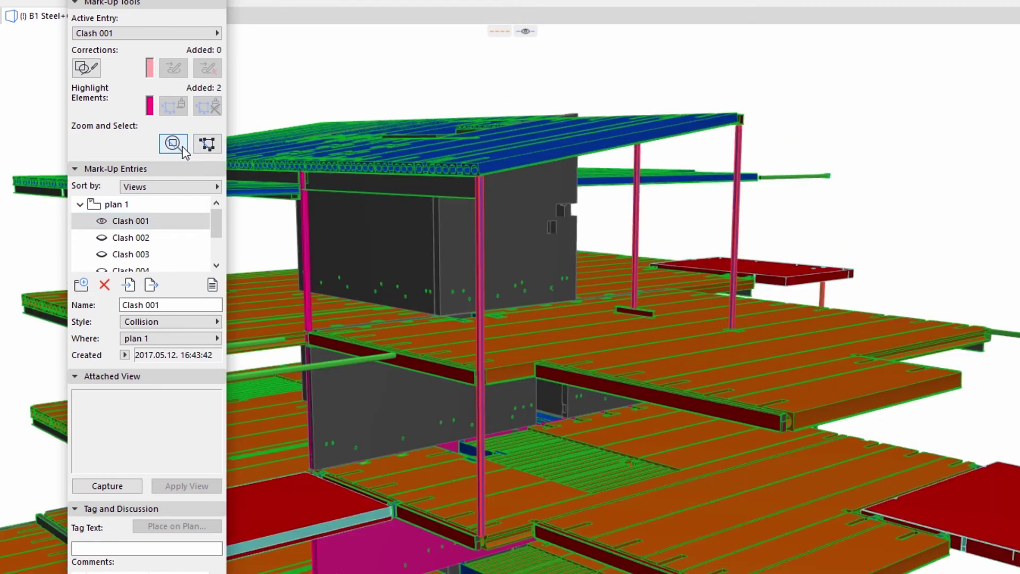
{"action": "left_click", "coordinate": [210, 148]}
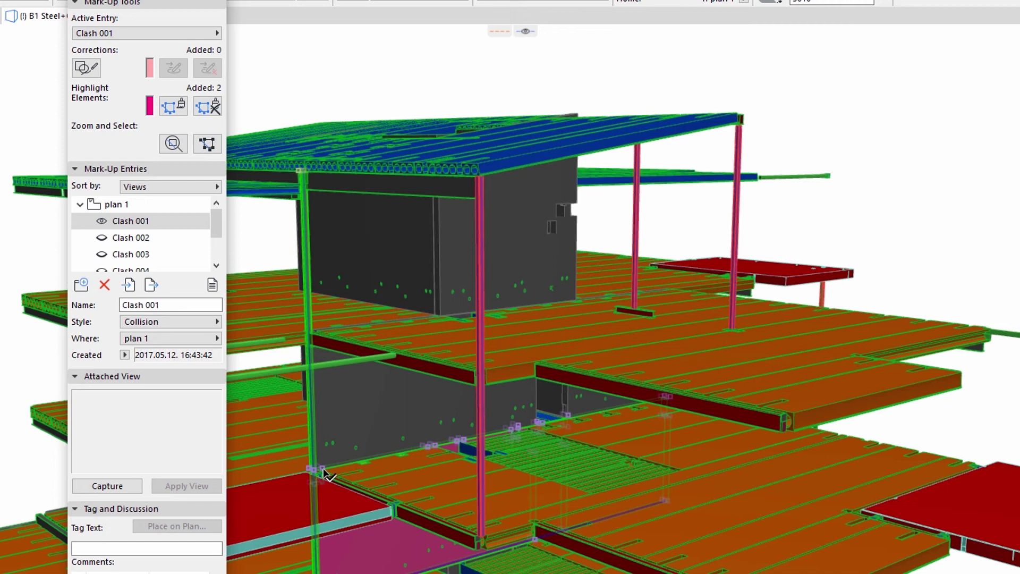
{"action": "left_click", "coordinate": [122, 488]}
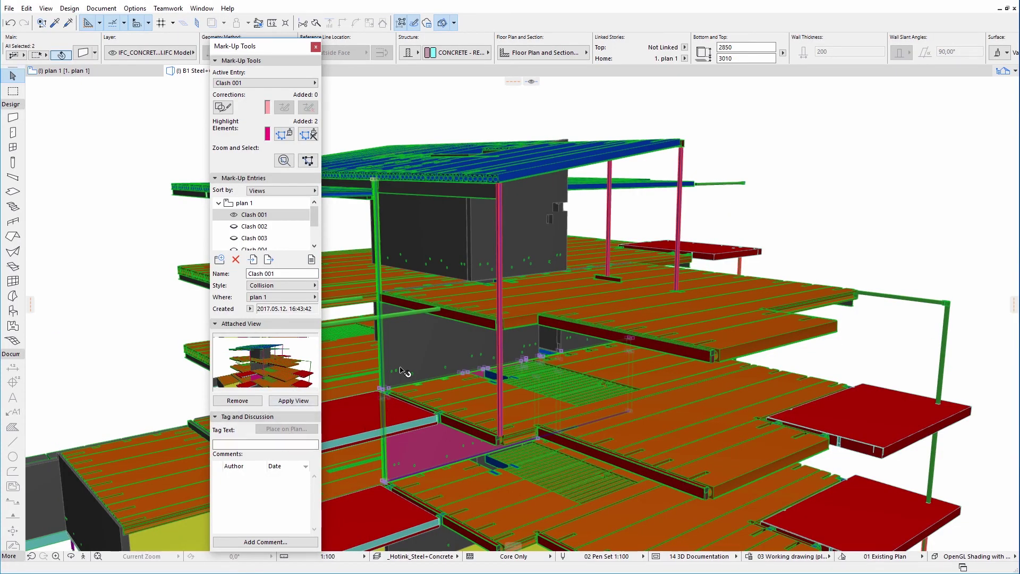
{"action": "left_click", "coordinate": [240, 217]}
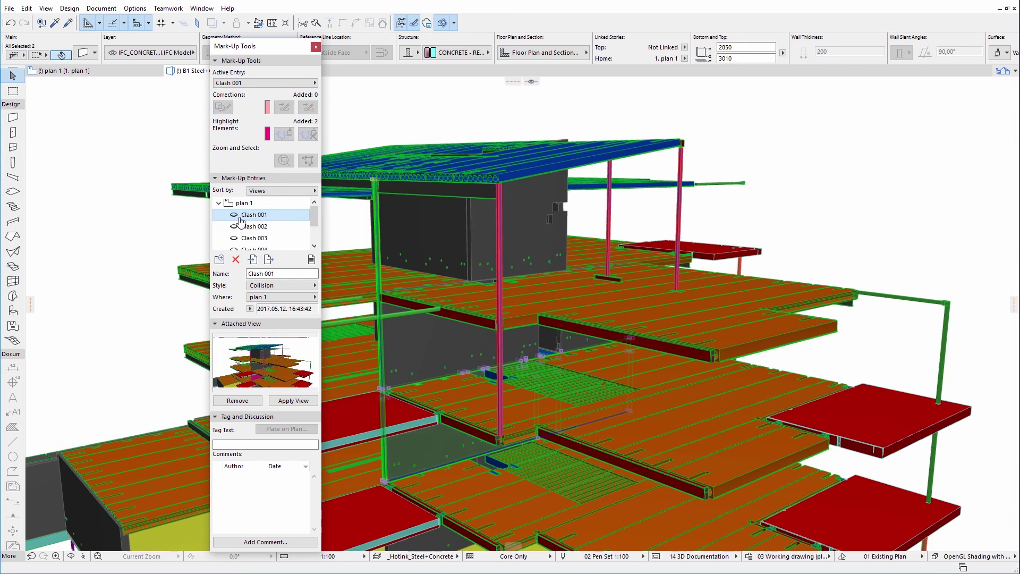
{"action": "left_click", "coordinate": [316, 47]}
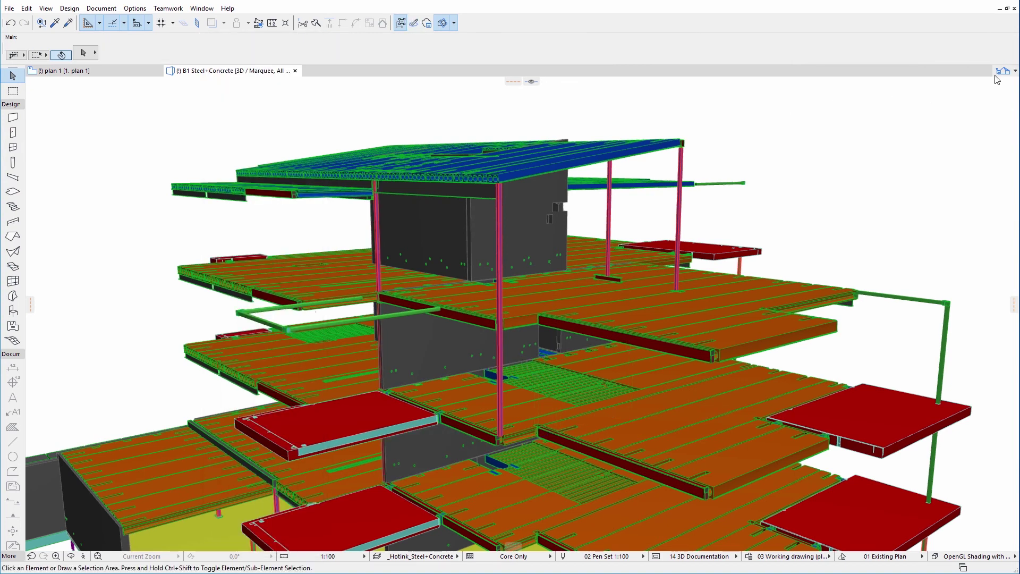
Open the B1 Structure+Steel+Concrete view, select the top roof, and zoom and orbit to view it from above
{"action": "left_click", "coordinate": [1002, 71]}
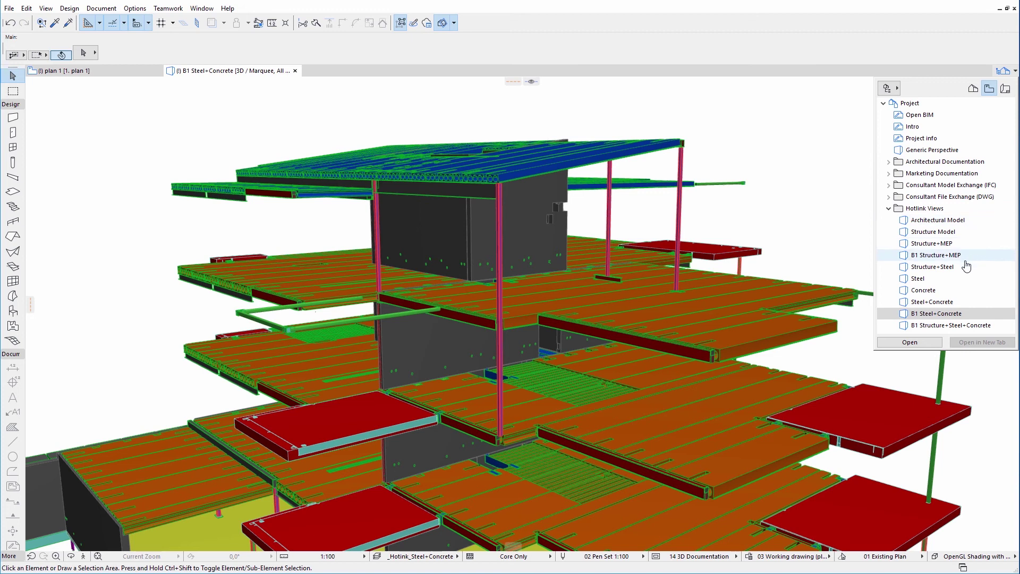
{"action": "double_click", "coordinate": [957, 325]}
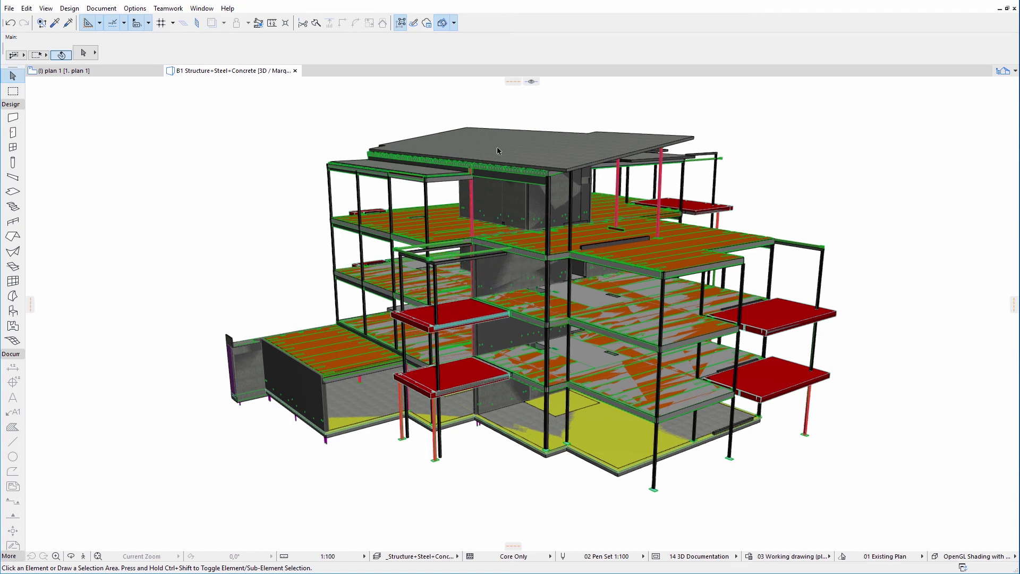
{"action": "left_click", "coordinate": [514, 147]}
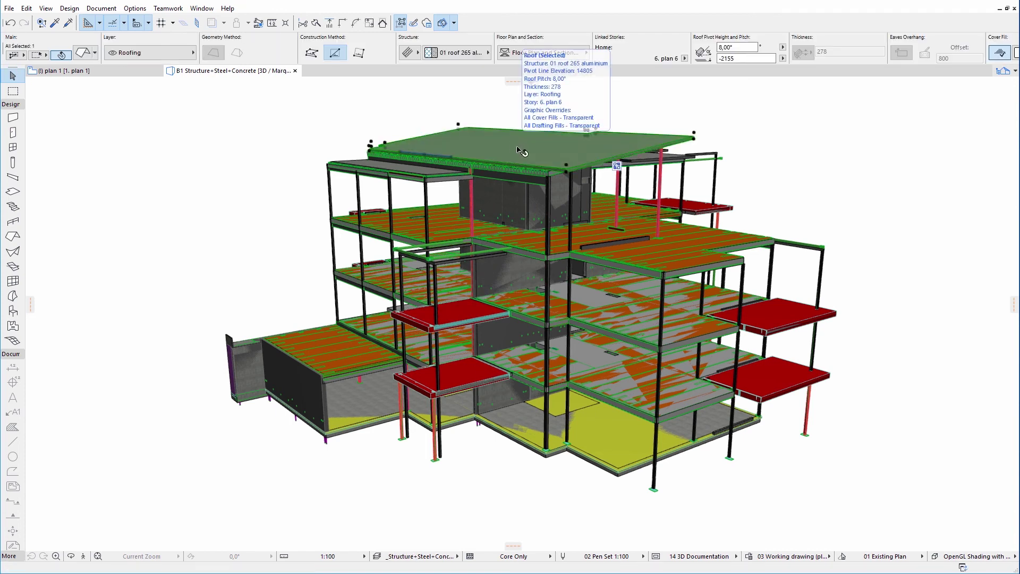
{"action": "scroll", "coordinate": [526, 152], "scroll_direction": "up", "scroll_amount": 2}
{"action": "scroll", "coordinate": [540, 155], "scroll_direction": "up", "scroll_amount": 2}
{"action": "scroll", "coordinate": [548, 159], "scroll_direction": "up", "scroll_amount": 3}
{"action": "left_click_drag", "start_coordinate": [550, 163], "coordinate": [554, 260]}
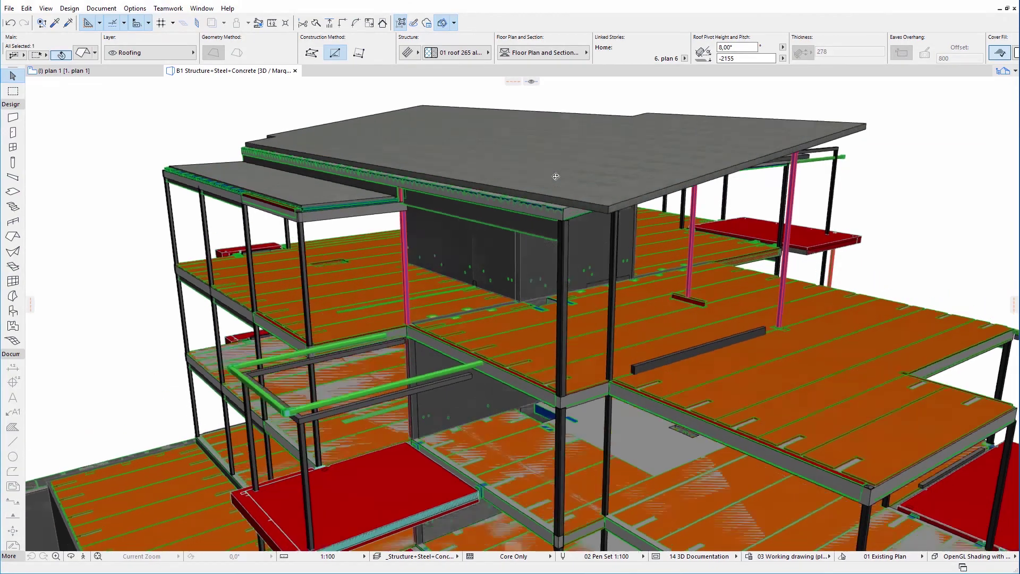